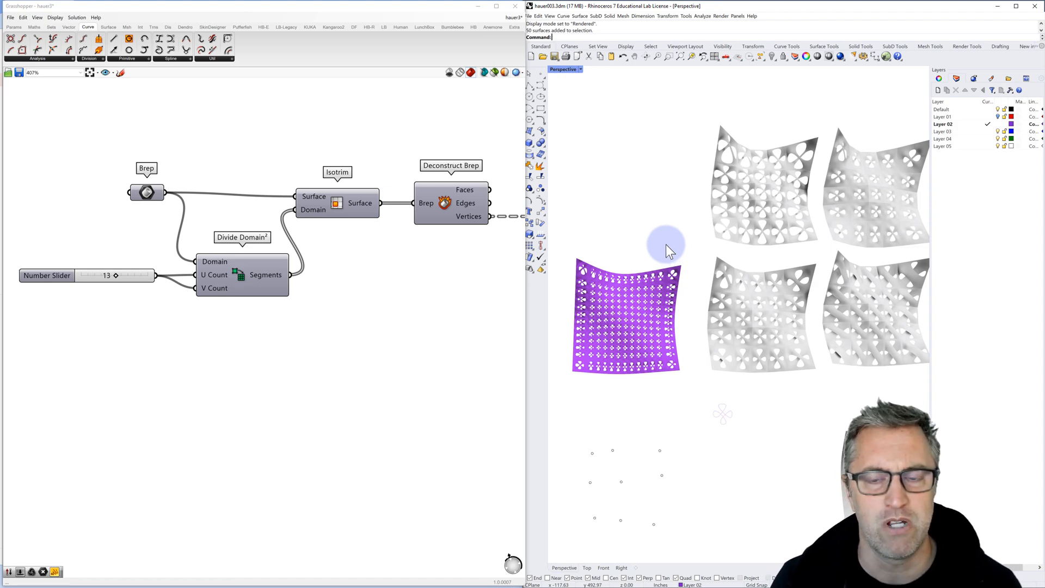
scroll(662, 227, down, 3)
scroll(663, 228, up, 1)
scroll(663, 227, up, 2)
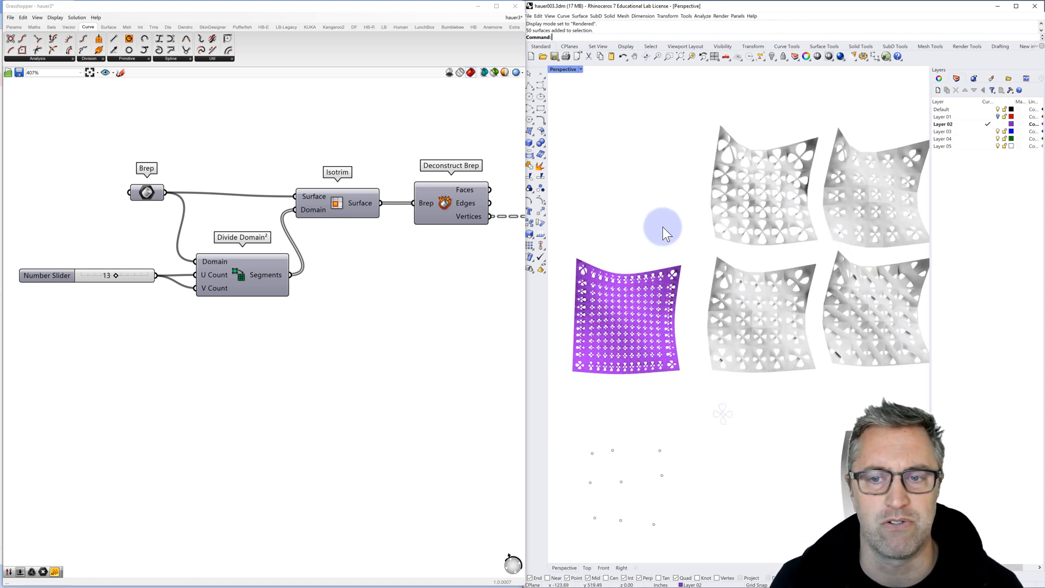
Select the screen's 50 surfaces, frame them with Zoom Selected and orbit to view the cloverleaf openings at a tilt
right_drag(676, 227, 684, 263)
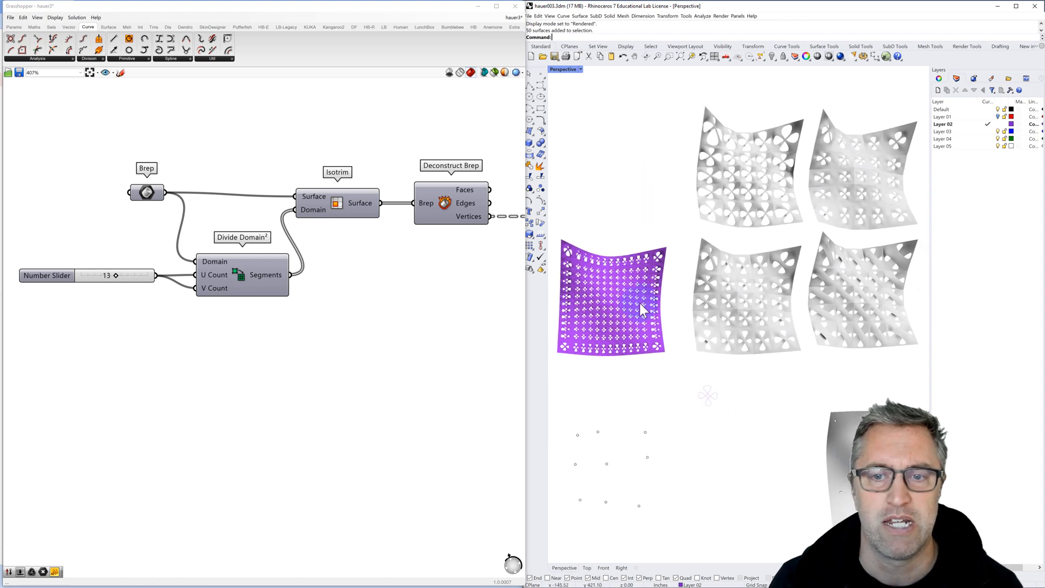
scroll(727, 174, up, 3)
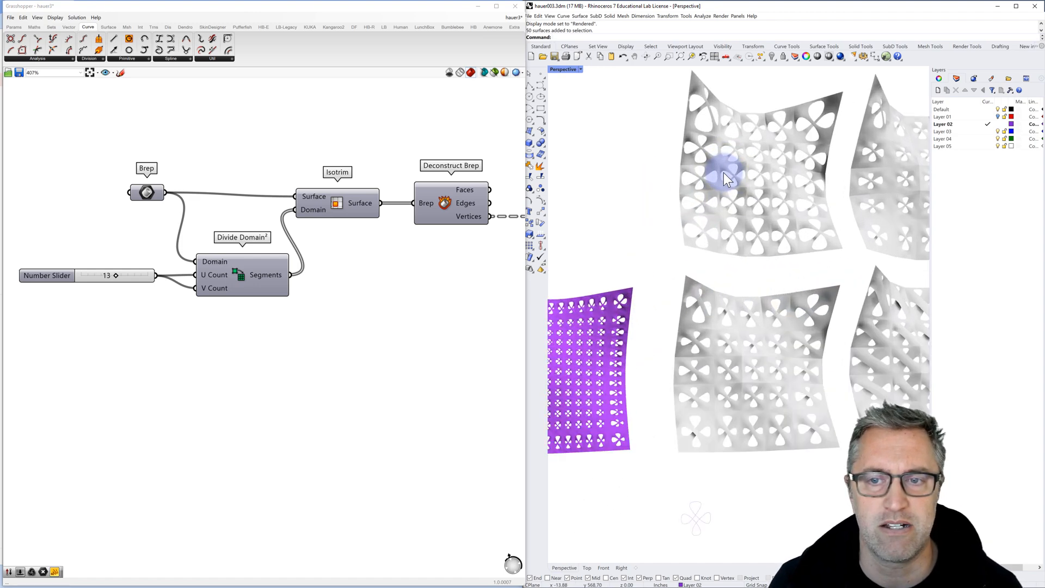
scroll(724, 172, up, 2)
scroll(700, 178, up, 2)
scroll(686, 184, up, 2)
click(680, 187)
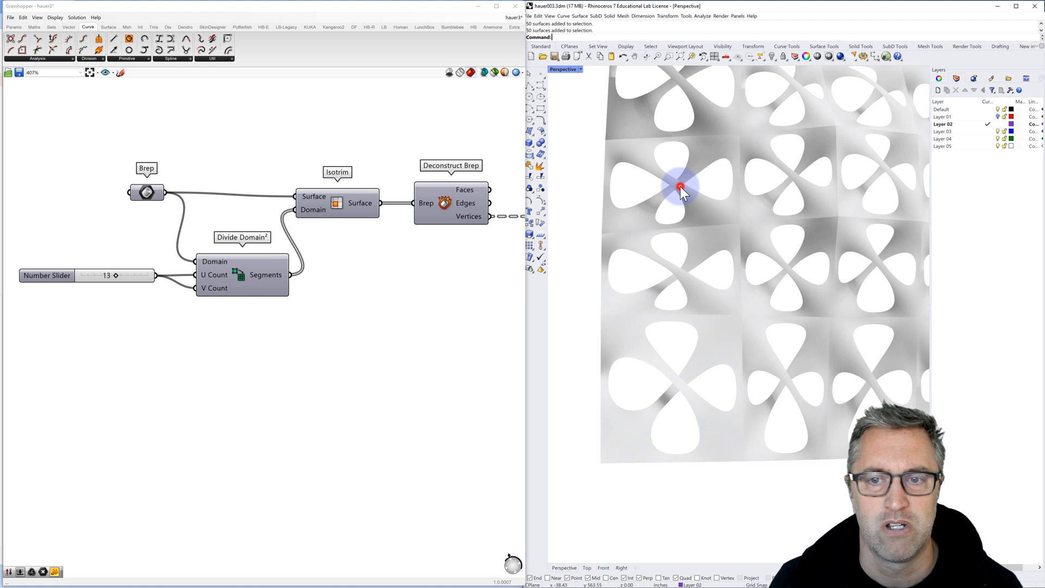
click(692, 54)
mouse_move(691, 130)
right_down()
mouse_move(703, 237)
mouse_move(660, 229)
right_up()
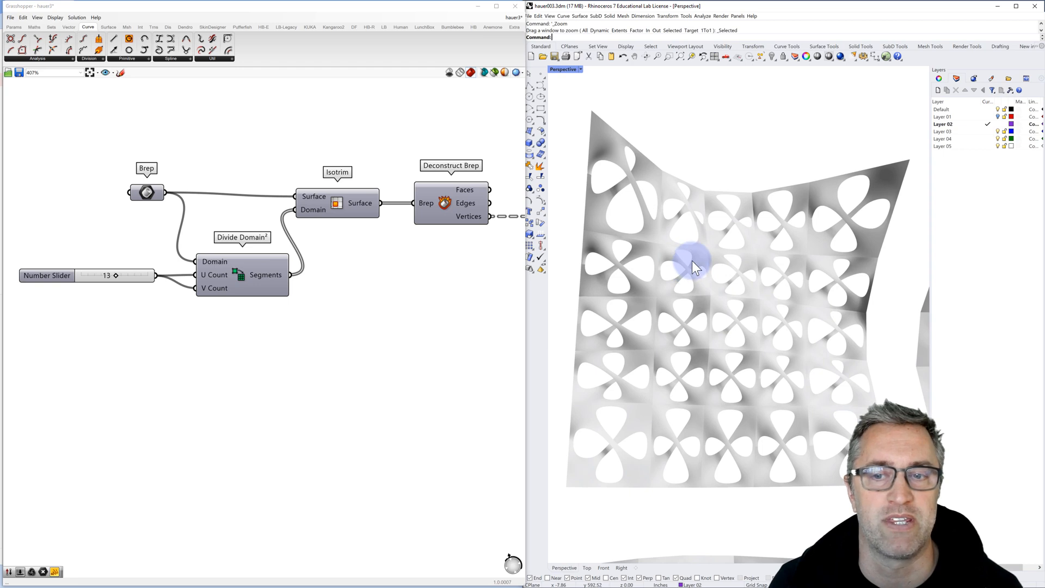
scroll(692, 262, down, 2)
scroll(693, 262, down, 2)
scroll(691, 274, down, 2)
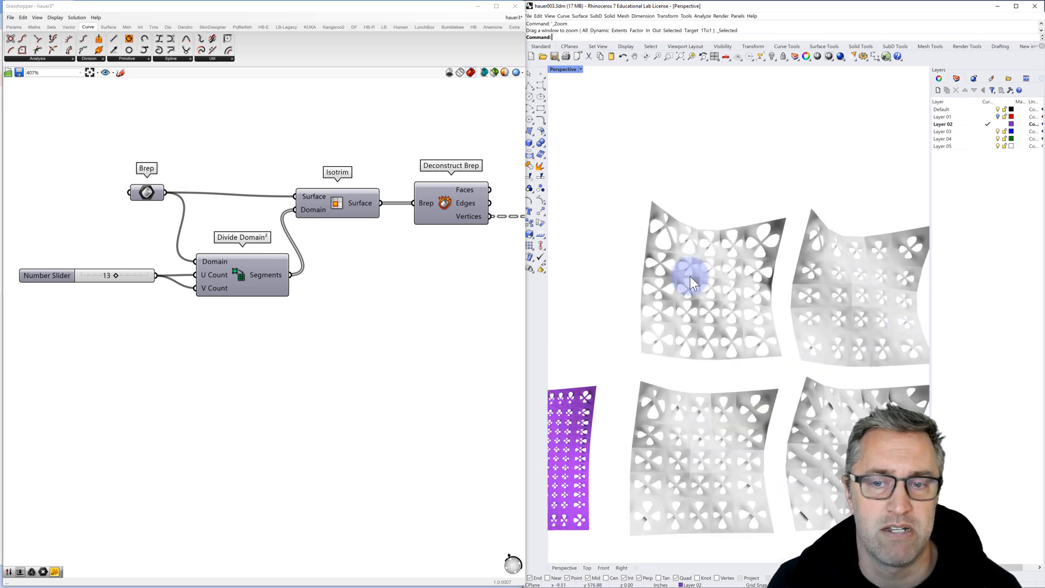
Orbit around the purple panel to view its face and curvature up close
mouse_move(691, 274)
right_down()
mouse_move(745, 227)
mouse_move(626, 333)
right_up()
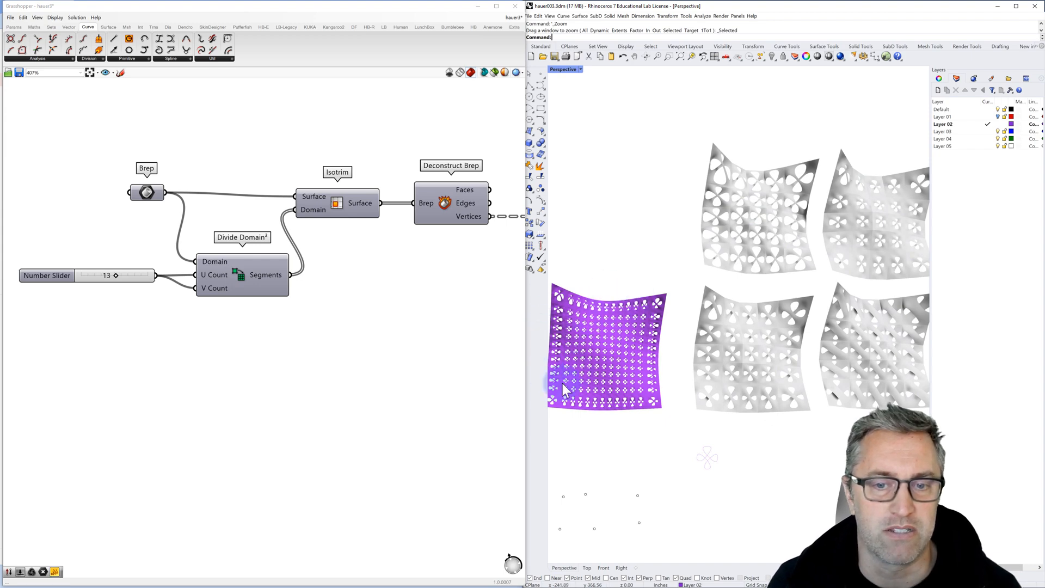
scroll(595, 368, up, 1)
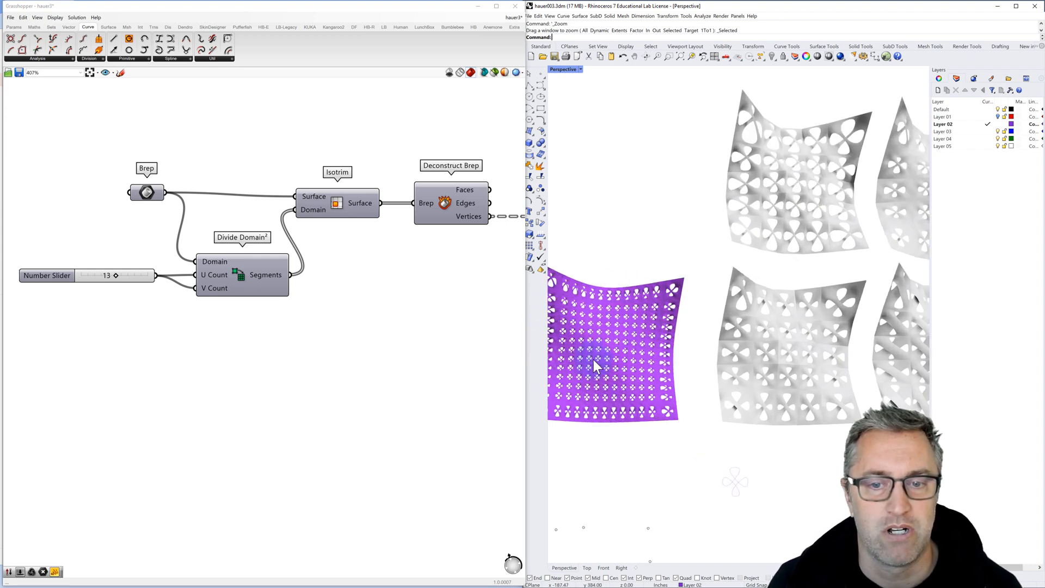
scroll(593, 358, up, 2)
scroll(592, 356, up, 2)
scroll(591, 356, up, 2)
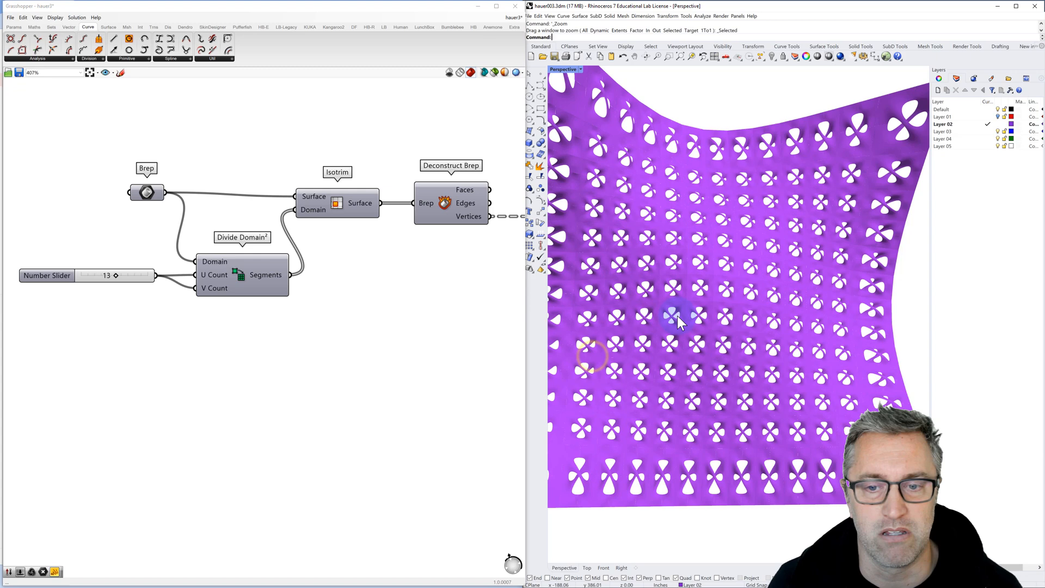
scroll(637, 315, up, 2)
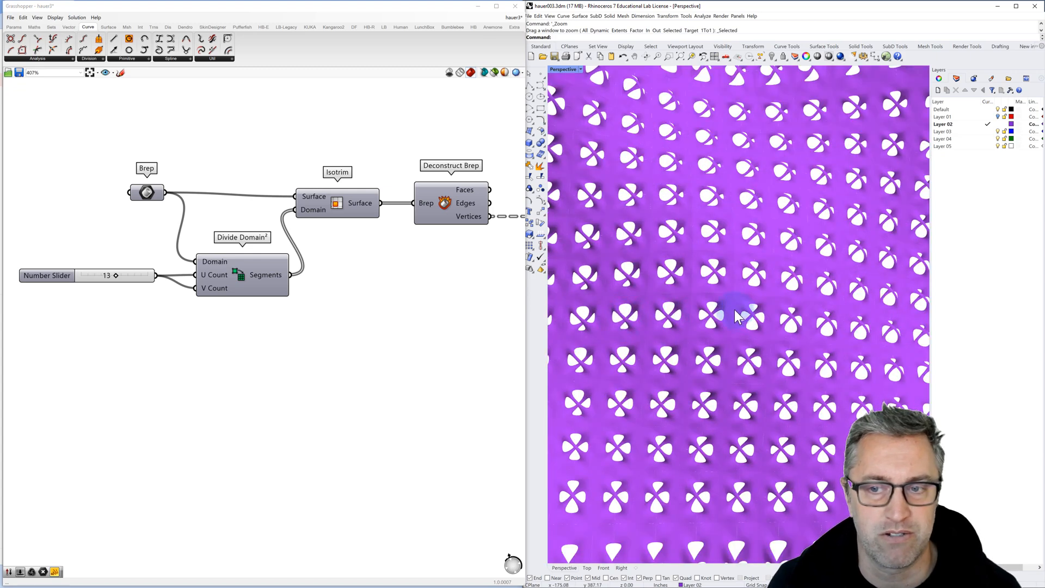
right_drag(734, 315, 713, 276)
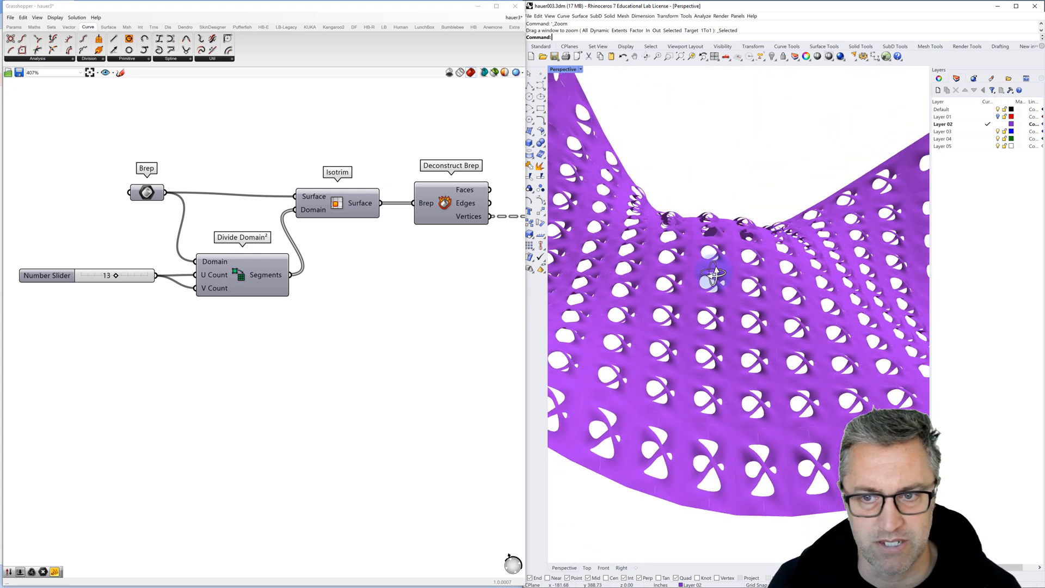
right_drag(712, 276, 704, 298)
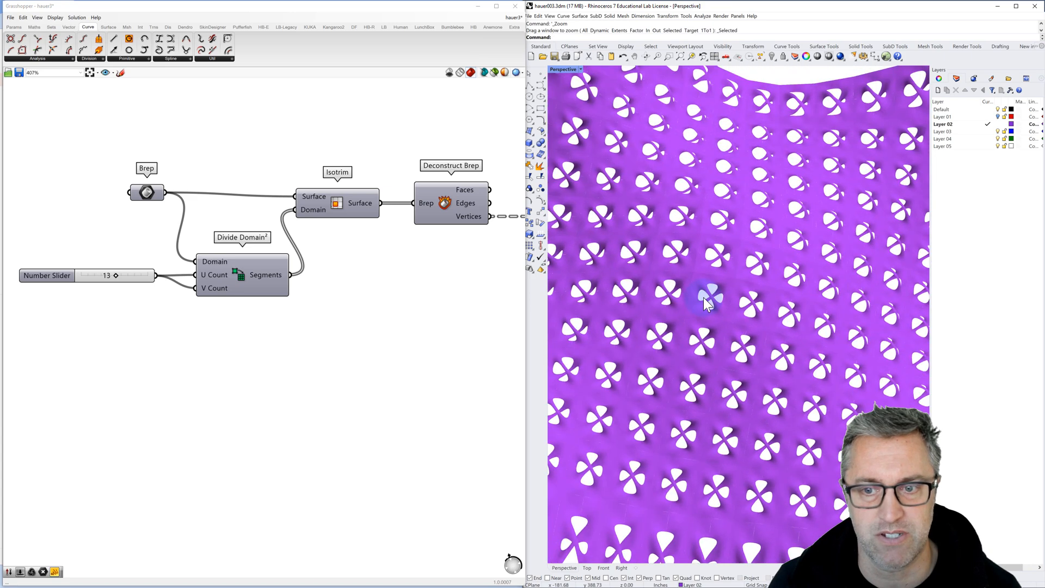
scroll(703, 297, down, 2)
scroll(704, 297, down, 3)
scroll(733, 291, down, 2)
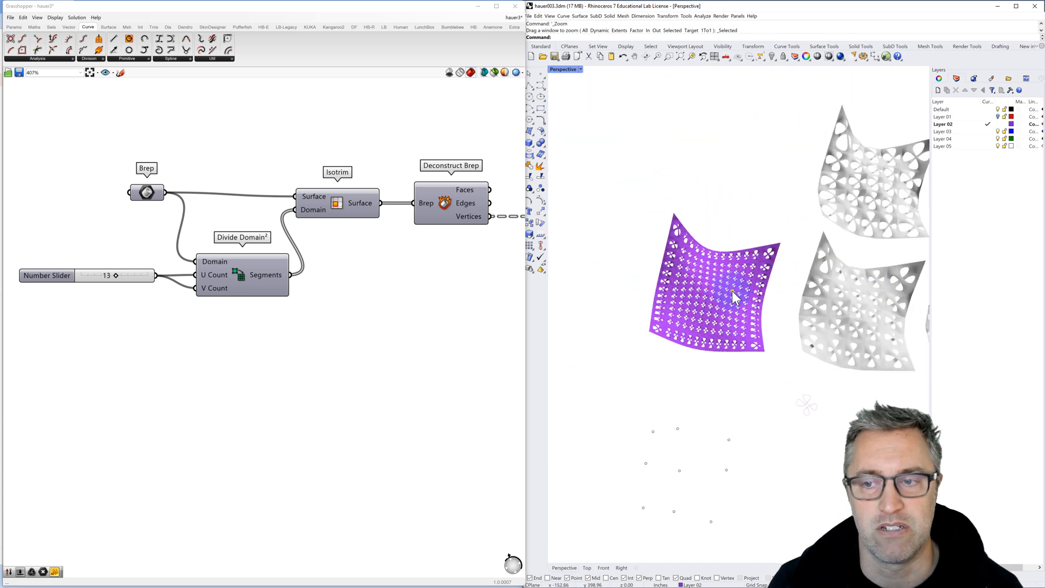
scroll(733, 292, up, 3)
scroll(671, 273, up, 2)
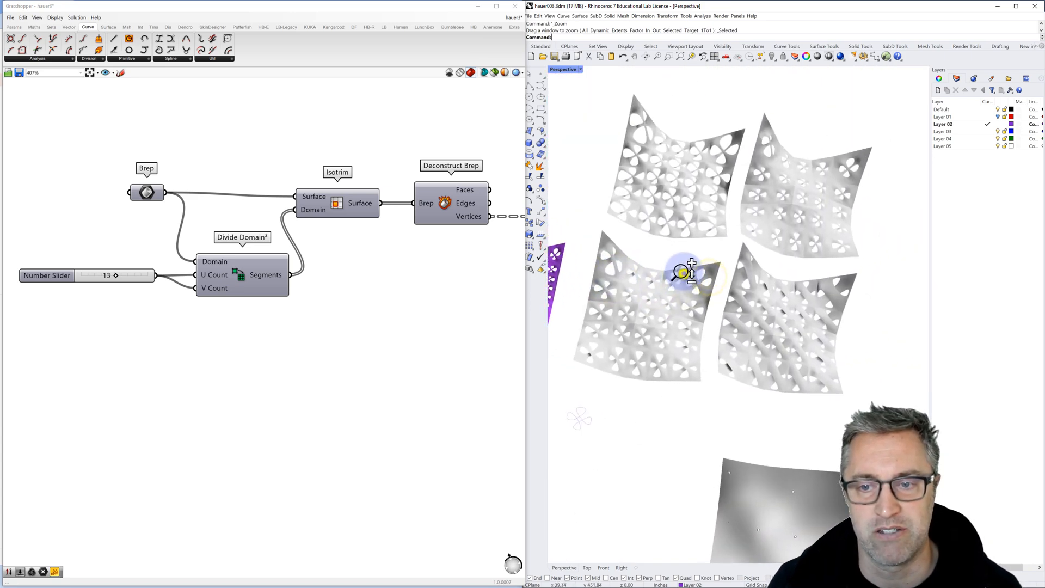
scroll(682, 272, up, 2)
Orbit around the grey panels and recentre all screen variants in the view
mouse_move(682, 272)
right_down()
mouse_move(687, 292)
mouse_move(722, 300)
right_up()
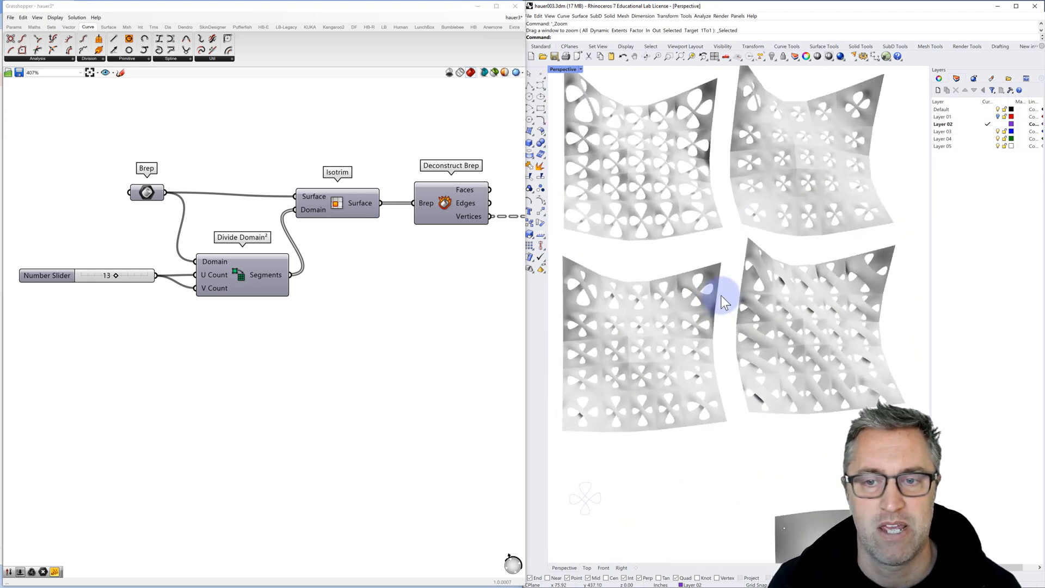
scroll(721, 296, down, 3)
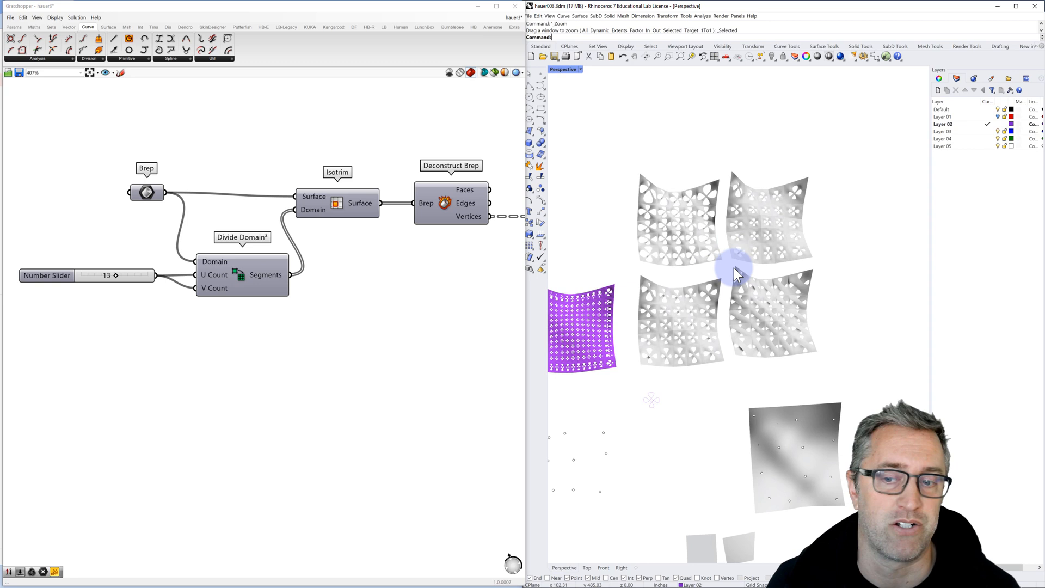
scroll(732, 300, up, 2)
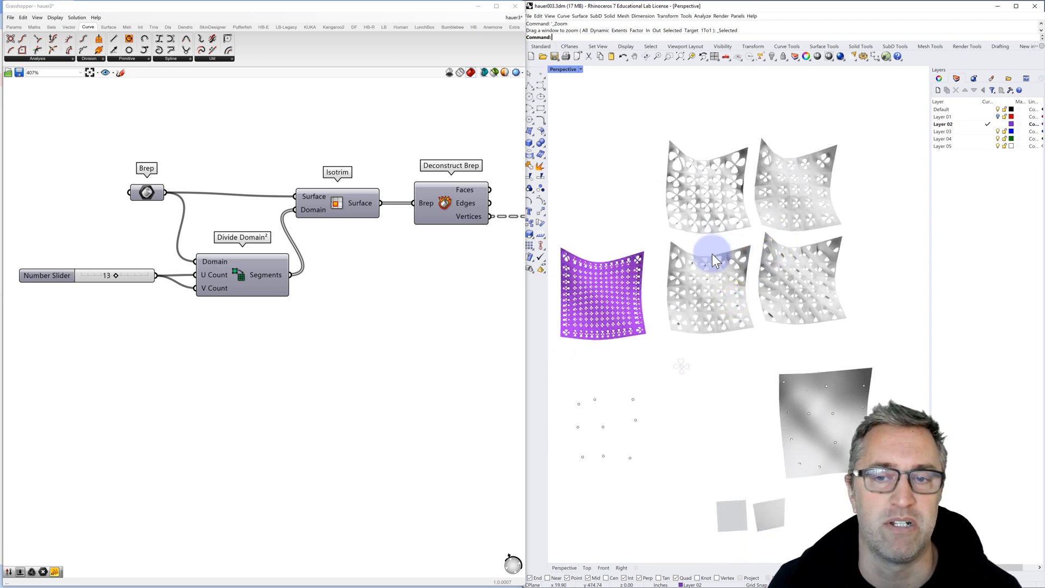
shift+right_drag(713, 260, 730, 242)
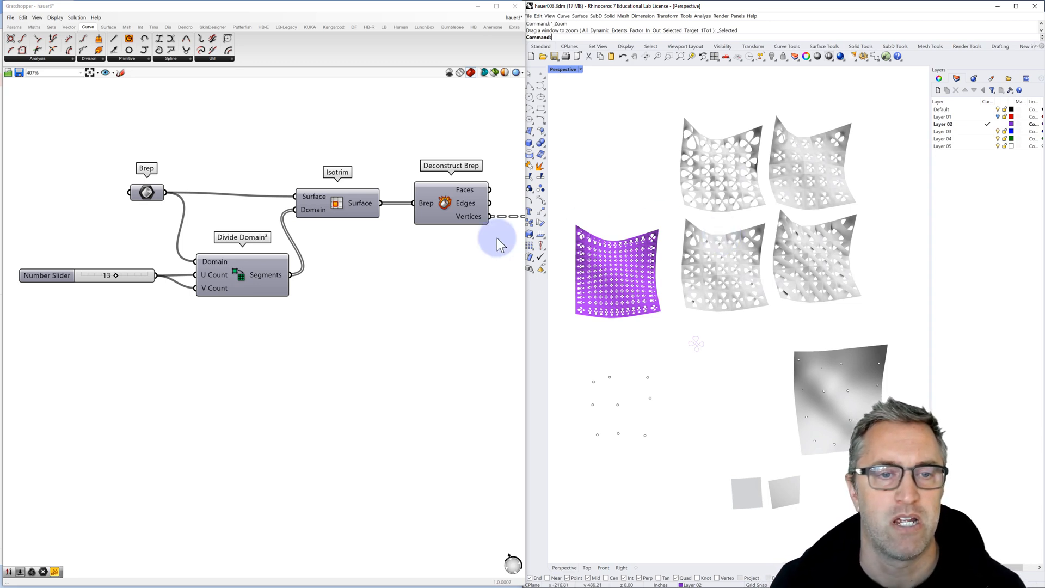
scroll(372, 227, down, 4)
Pan and zoom the canvas so the whole definition, from Brep through the component stacks to the outputs, is visible
right_drag(375, 222, 201, 190)
scroll(213, 192, down, 3)
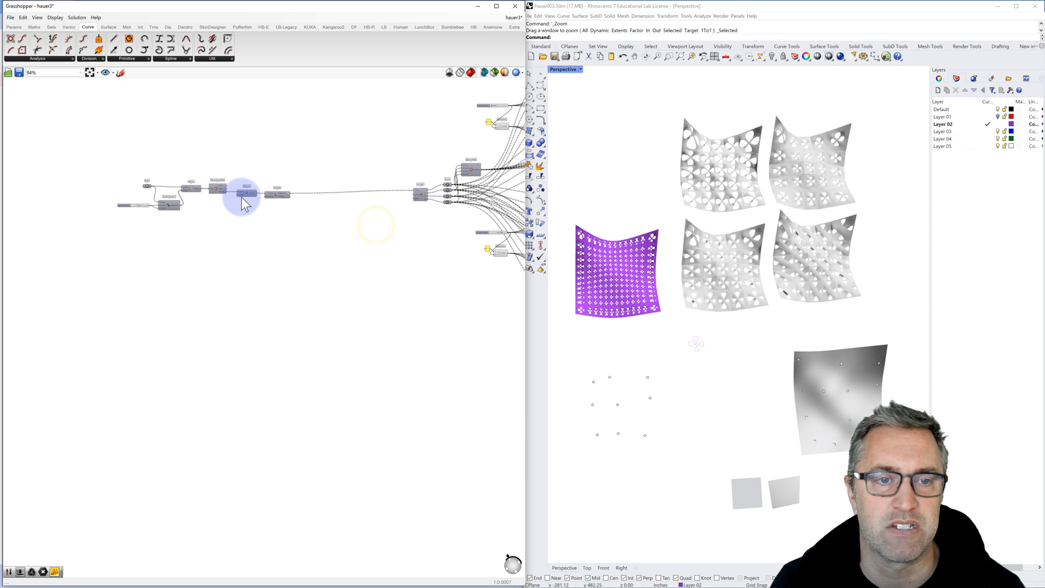
scroll(204, 192, down, 2)
scroll(196, 211, down, 2)
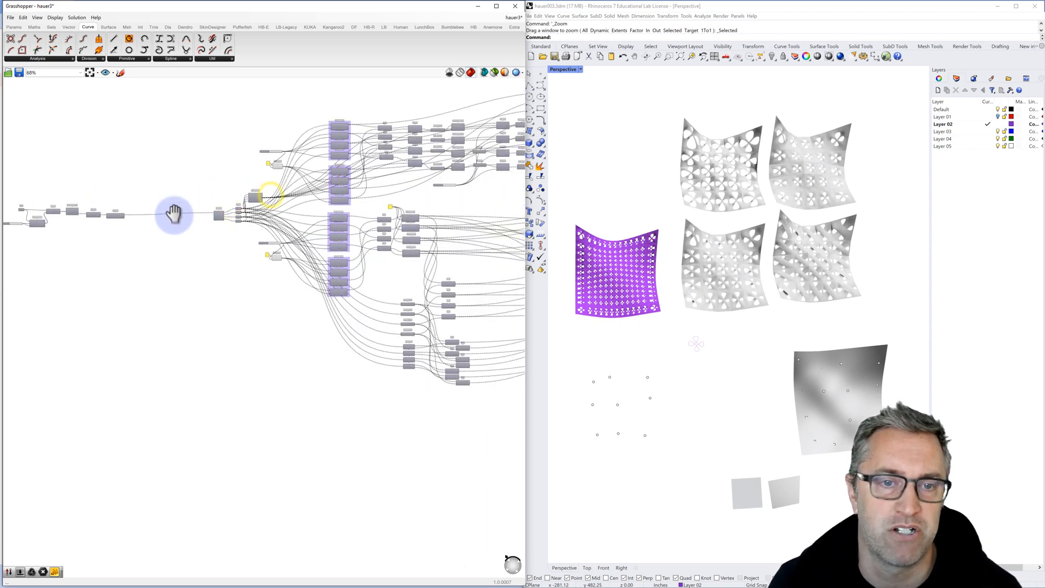
scroll(180, 215, down, 1)
right_drag(299, 205, 244, 205)
scroll(241, 208, down, 1)
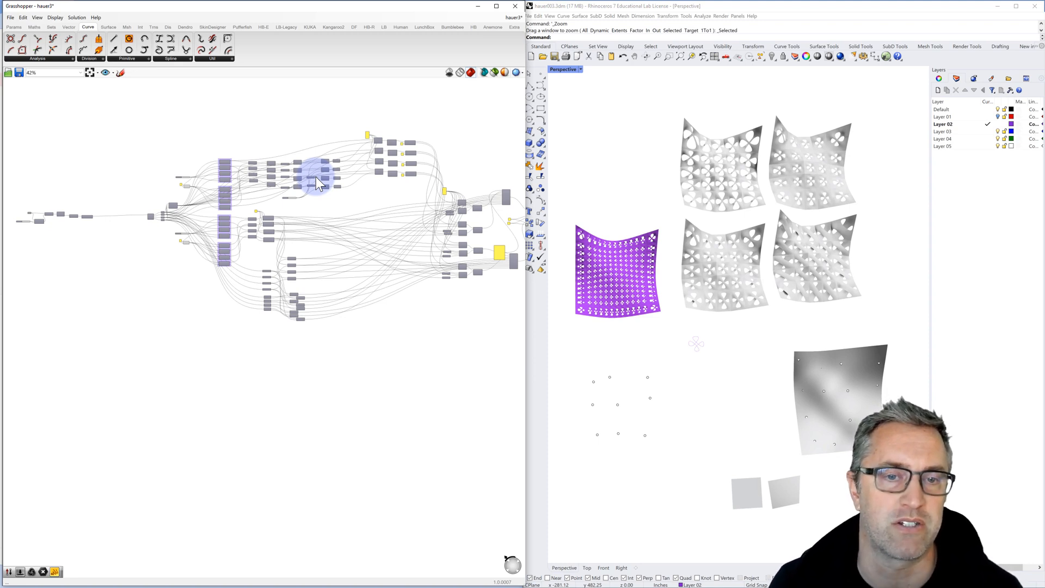
scroll(316, 171, down, 2)
right_drag(316, 171, 296, 177)
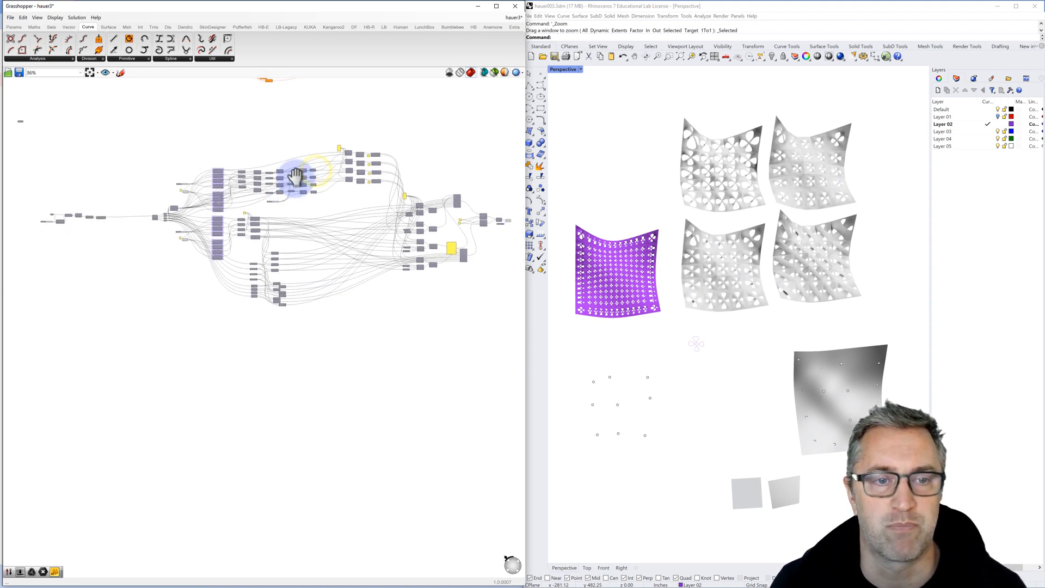